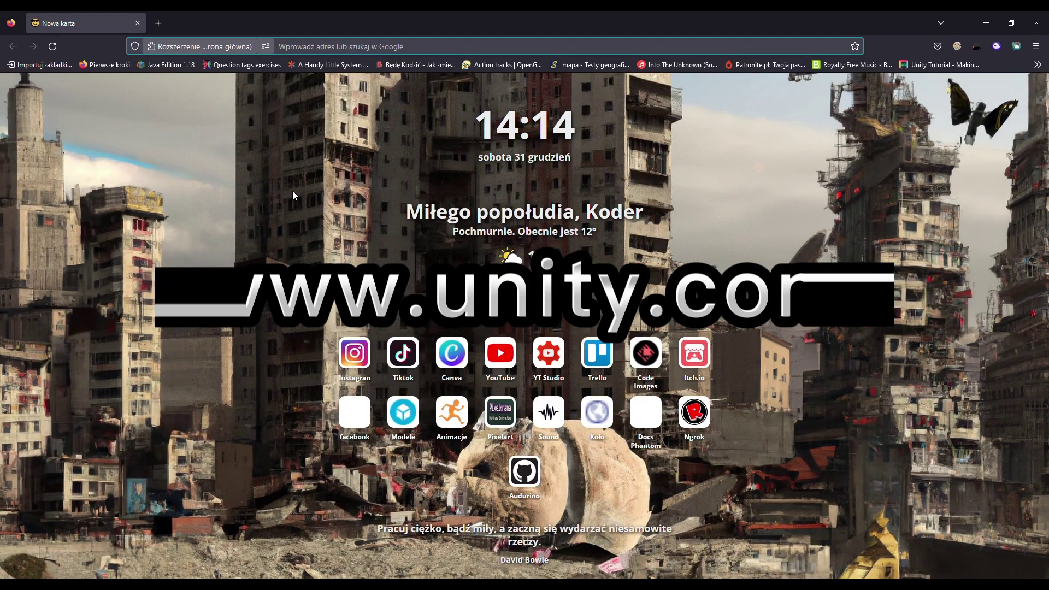
Step: Load unity.com in Firefox, correcting a typo in the typed address
left_click(538, 50)
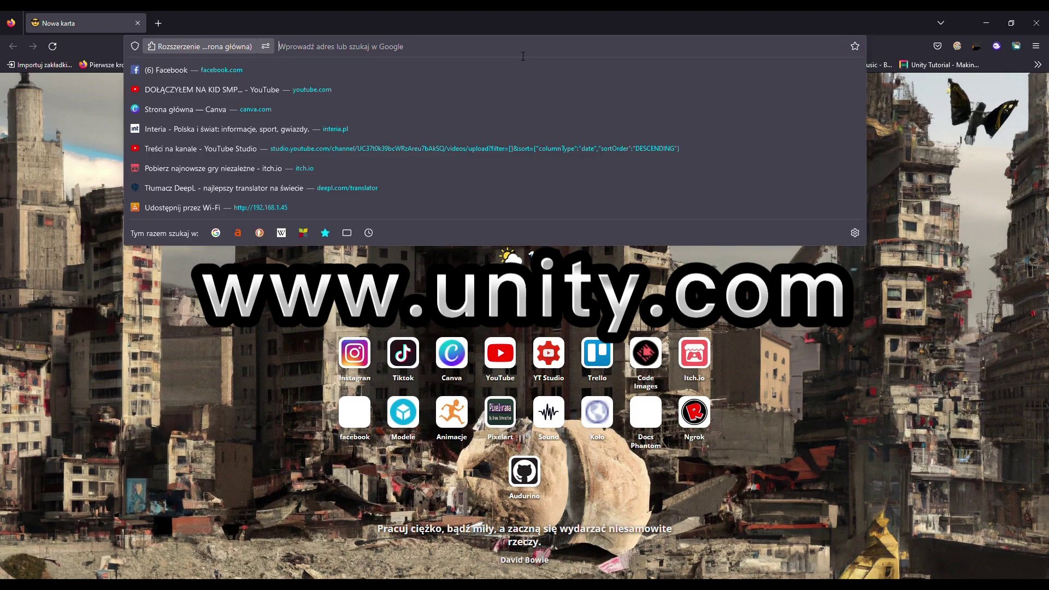
type("un ity")
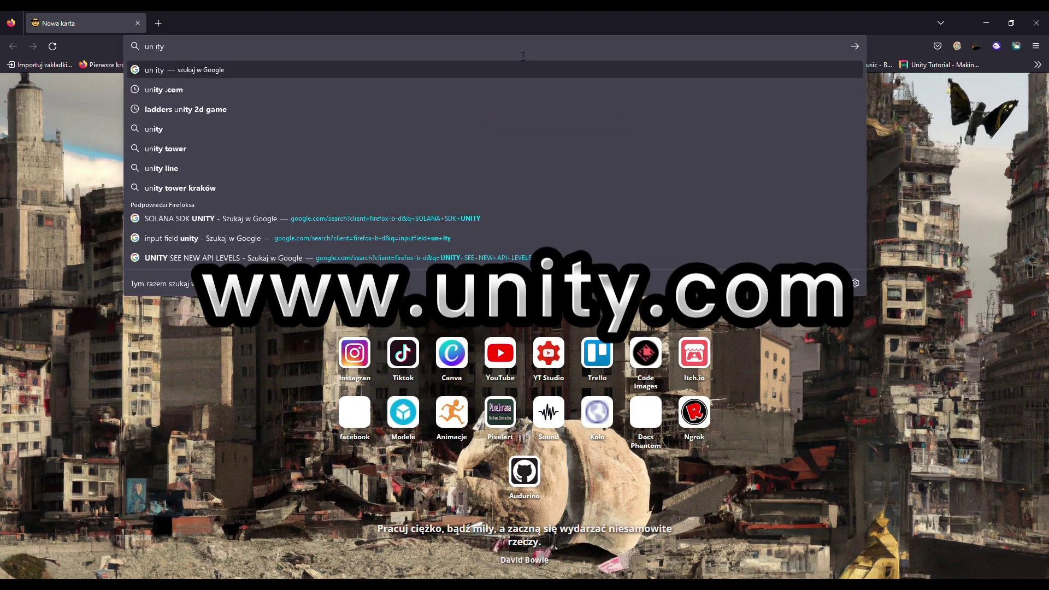
key("BackSpace")
key("BackSpace")
type("ity")
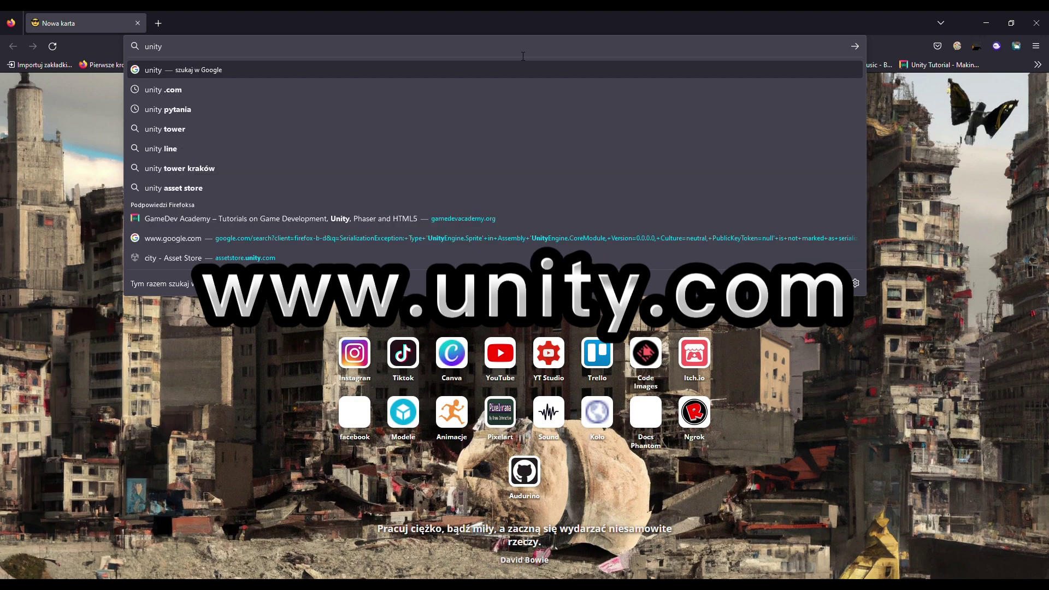
type(".com")
key("Return")
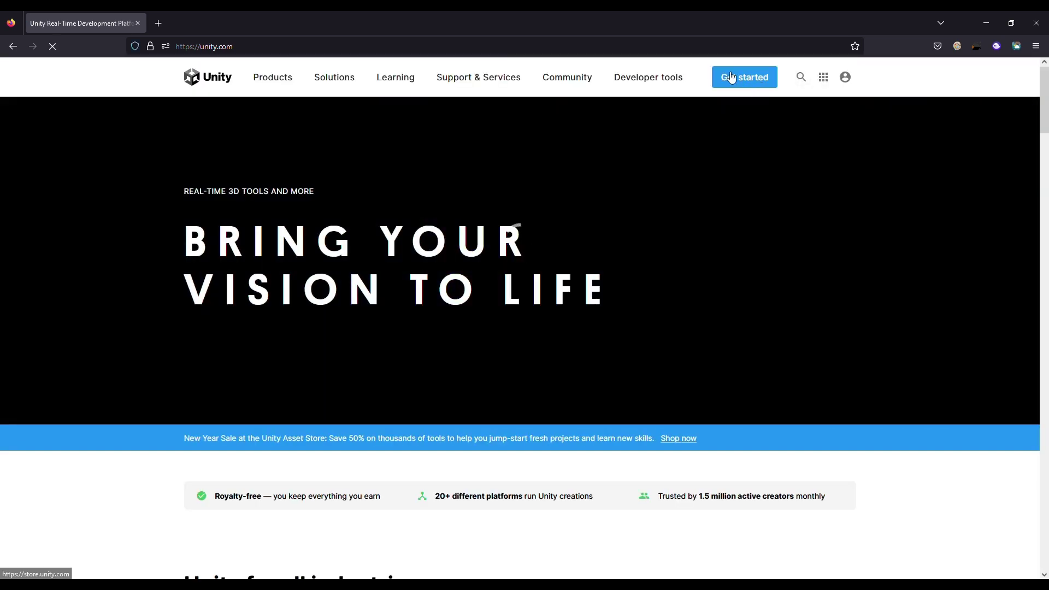
Step: Go from unity.com's Individual plans to the Personal plan's Download Unity page
left_click(747, 77)
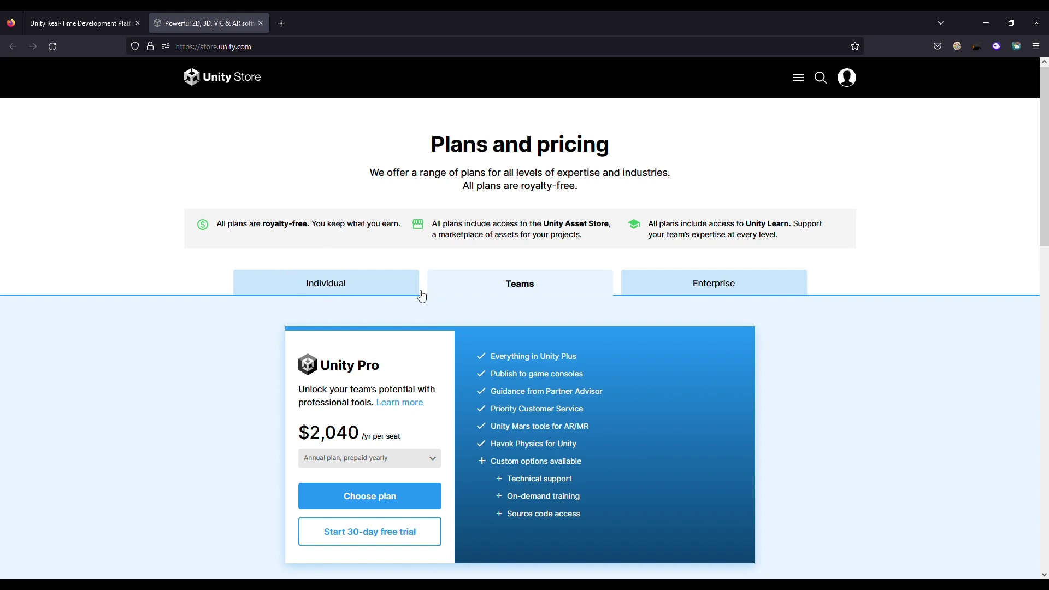
left_click(327, 279)
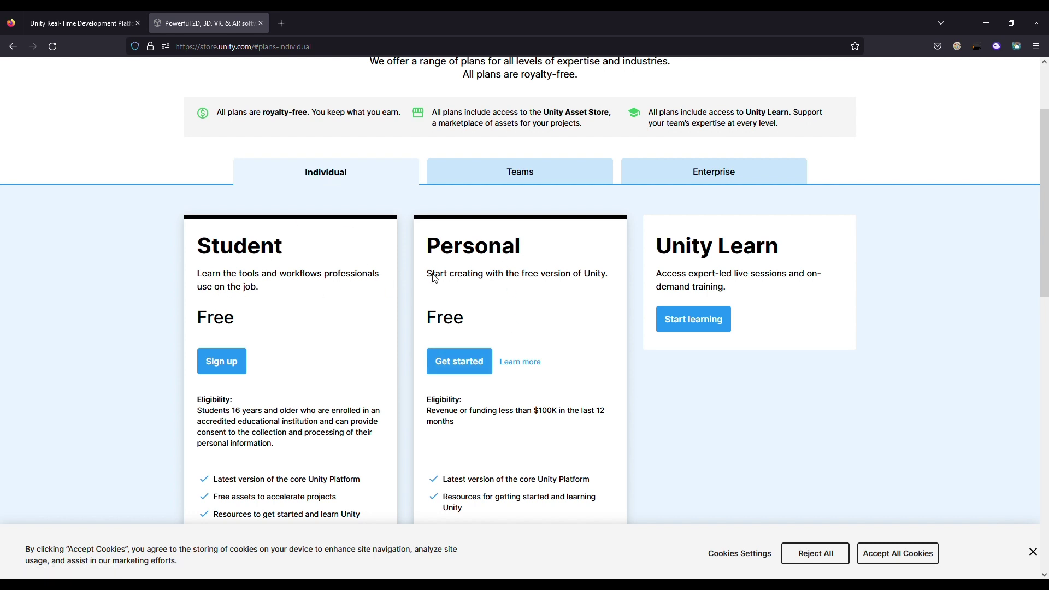
left_click(503, 356)
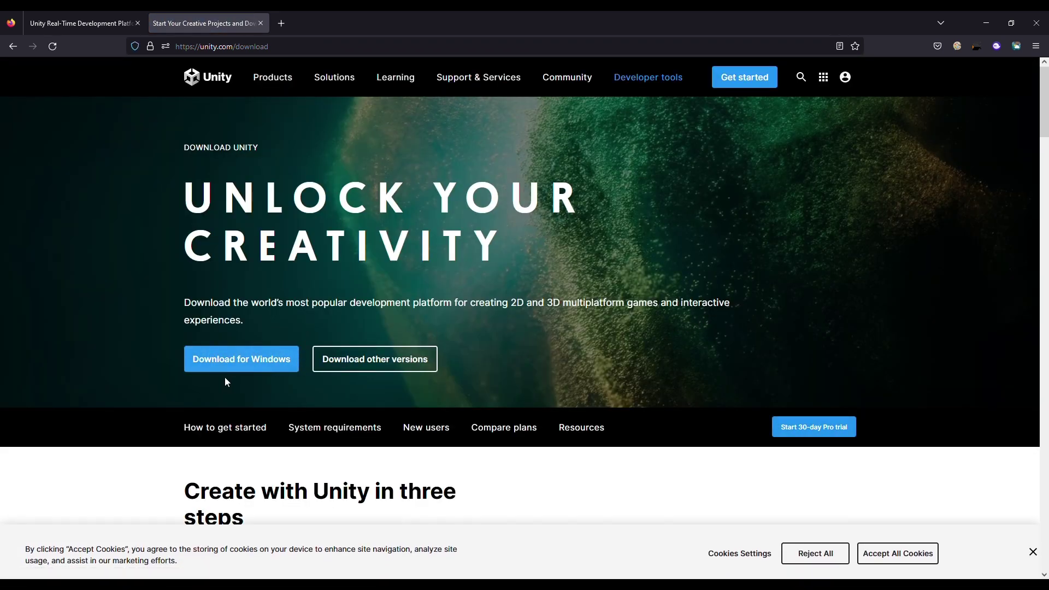
scroll(278, 363, "down", 1)
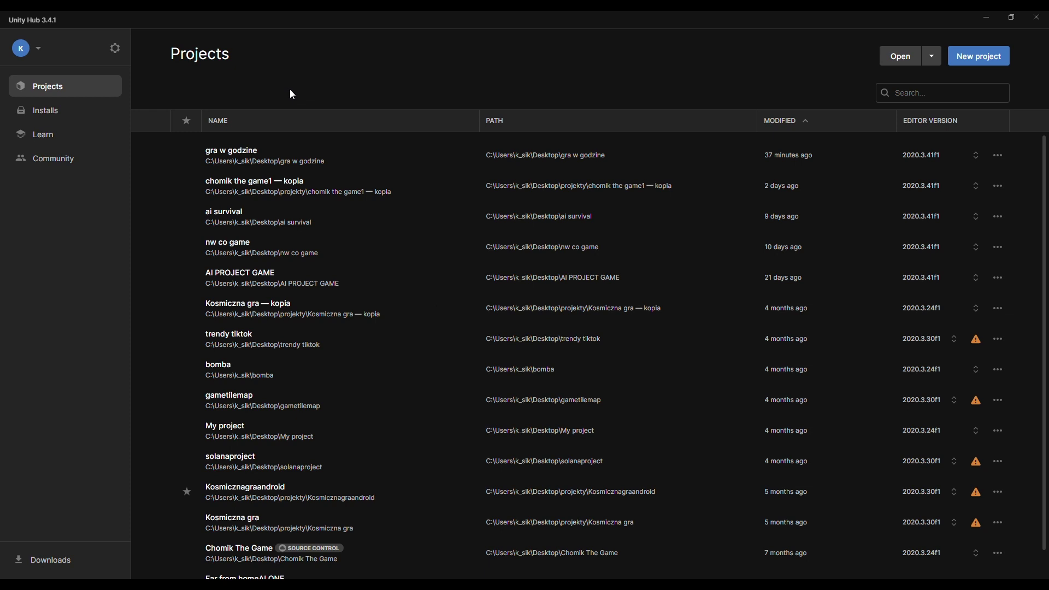
Step: Bring up Install Editor, offering 2021.3.16f1 (recommended LTS), 2020.3.43f1 and 2022.2.1f1
left_click(44, 111)
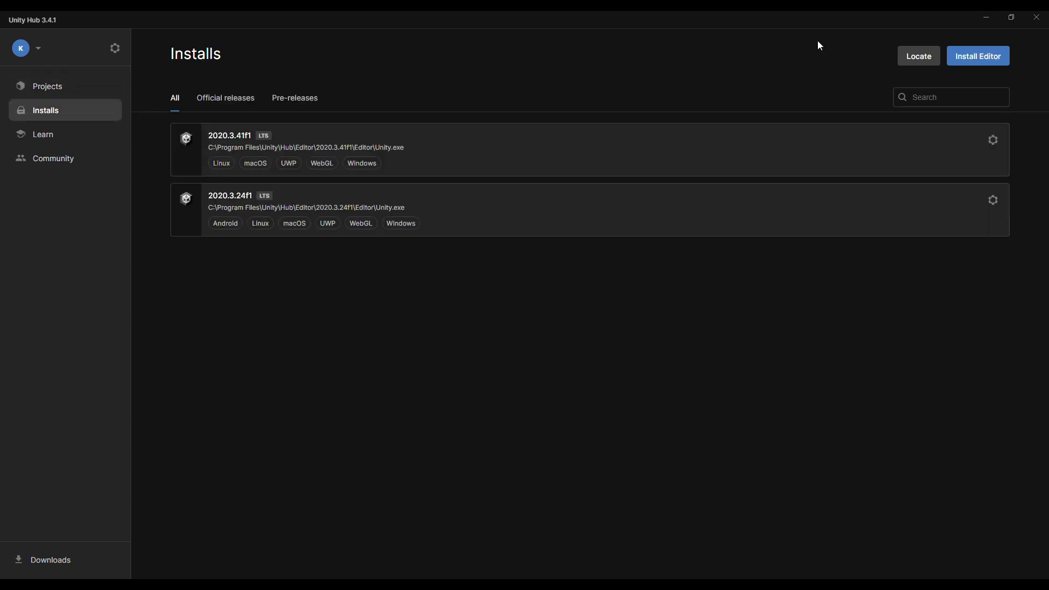
left_click(989, 63)
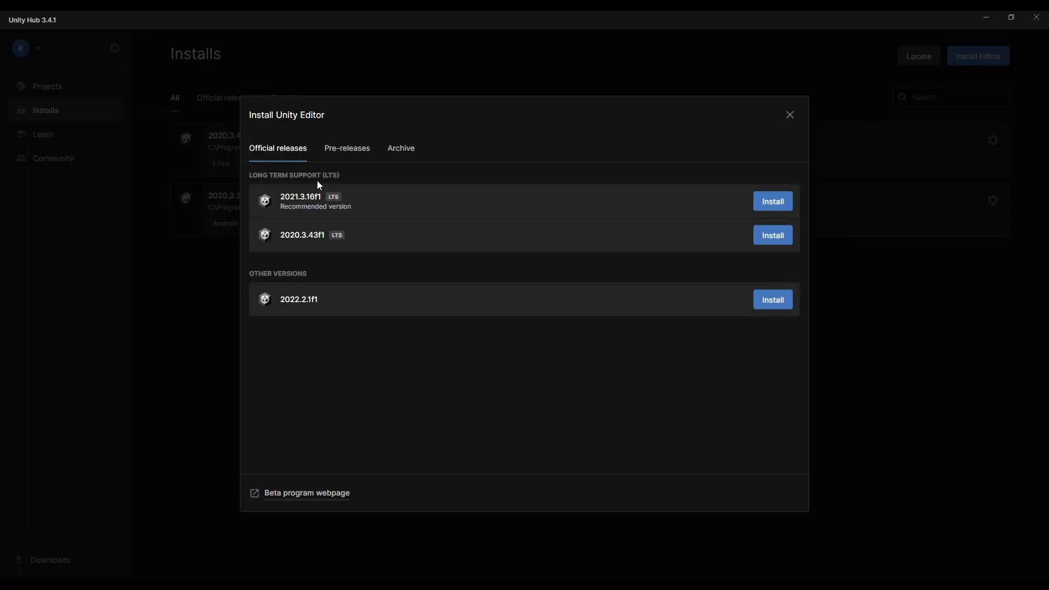
Step: Choose editor 2021.3.16f1 and tick Android, iOS and WebGL Build Support modules
left_click(767, 209)
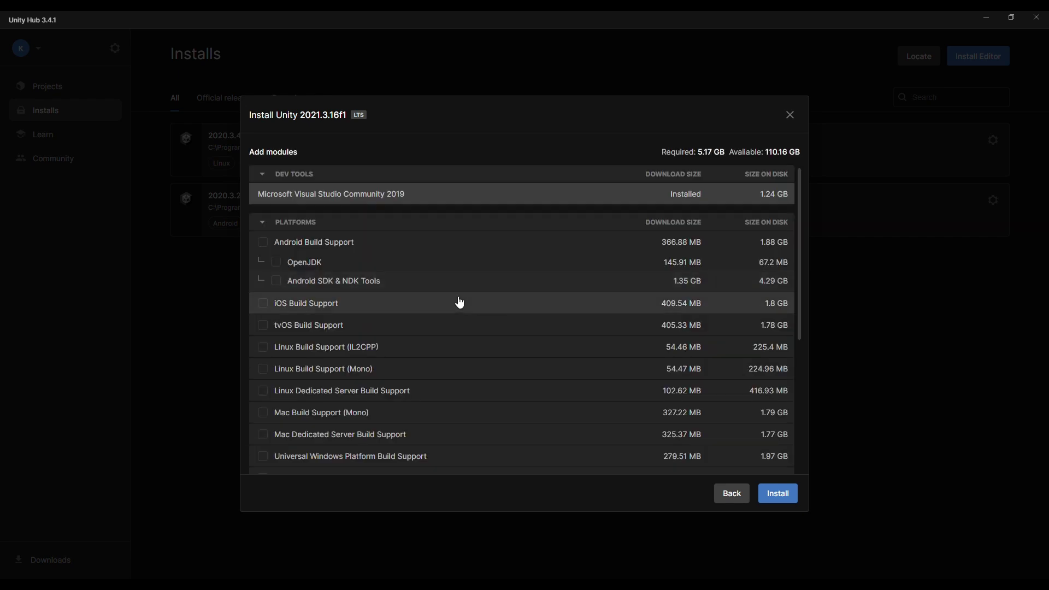
scroll(281, 282, "down", 1)
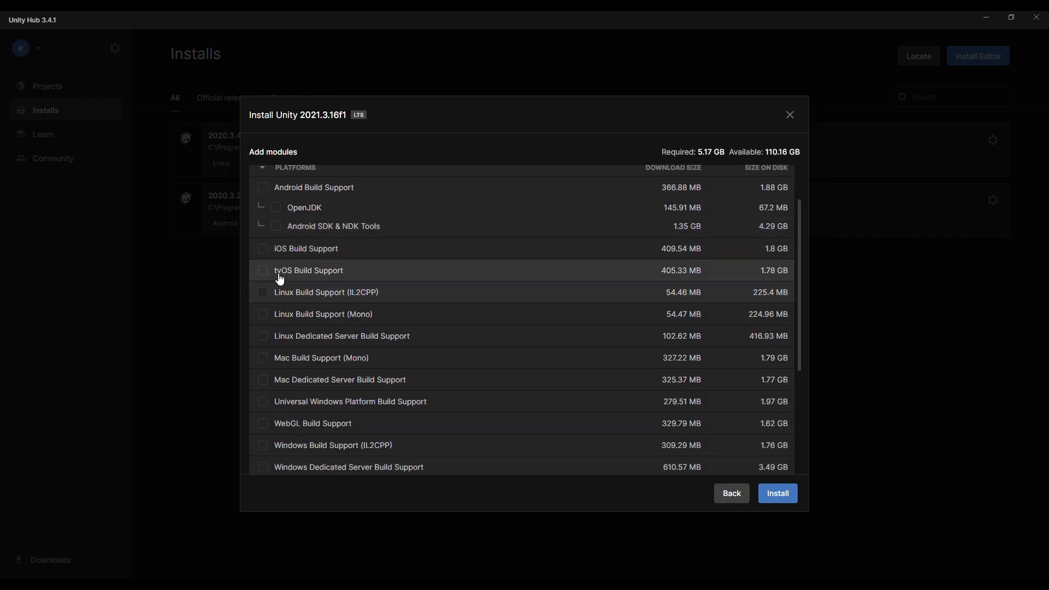
left_click(263, 188)
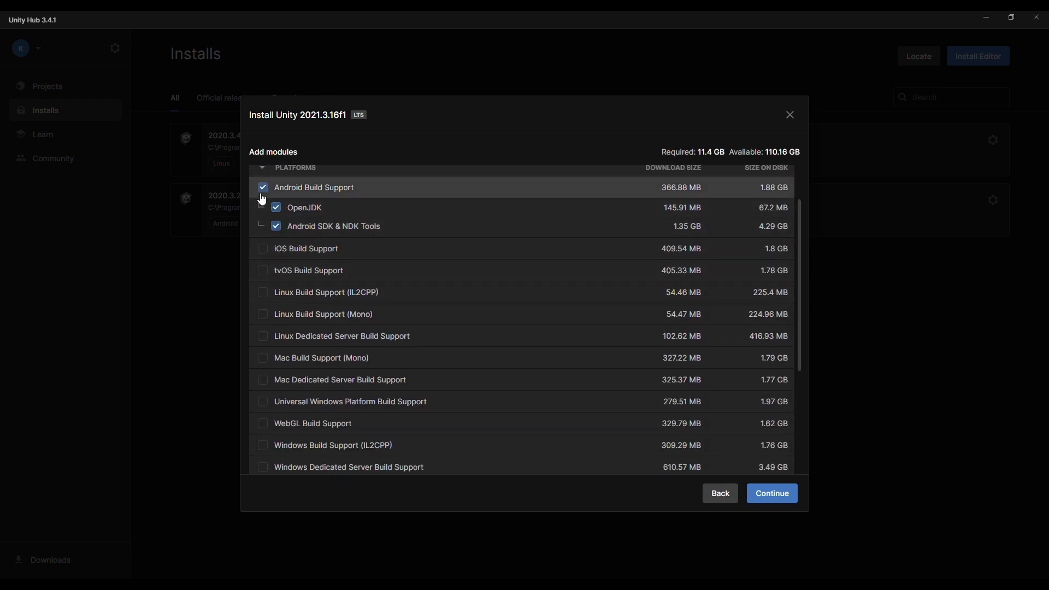
scroll(274, 265, "up", 1)
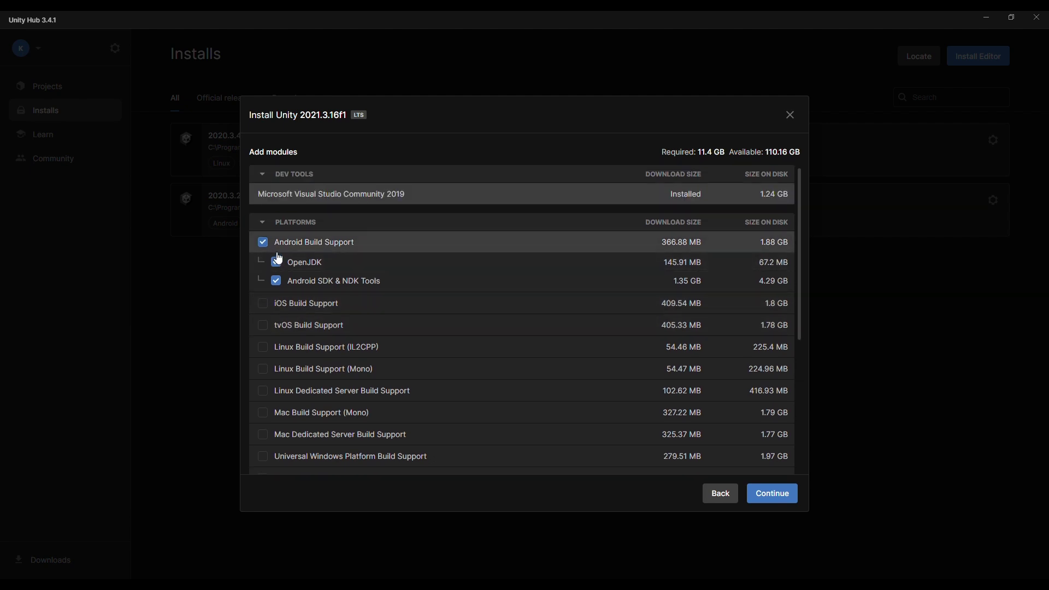
scroll(279, 258, "down", 1)
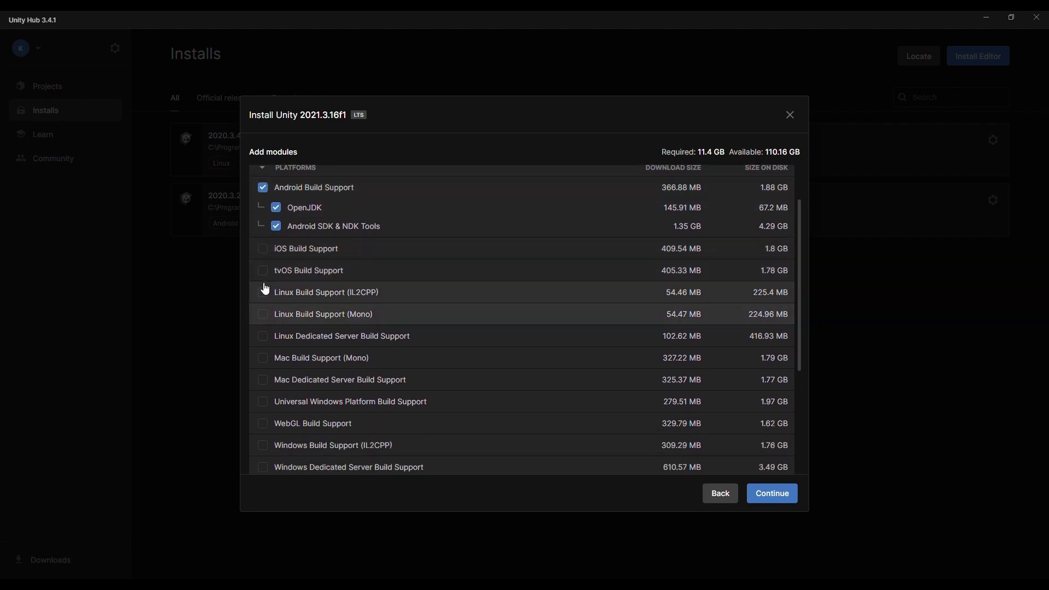
left_click(270, 255)
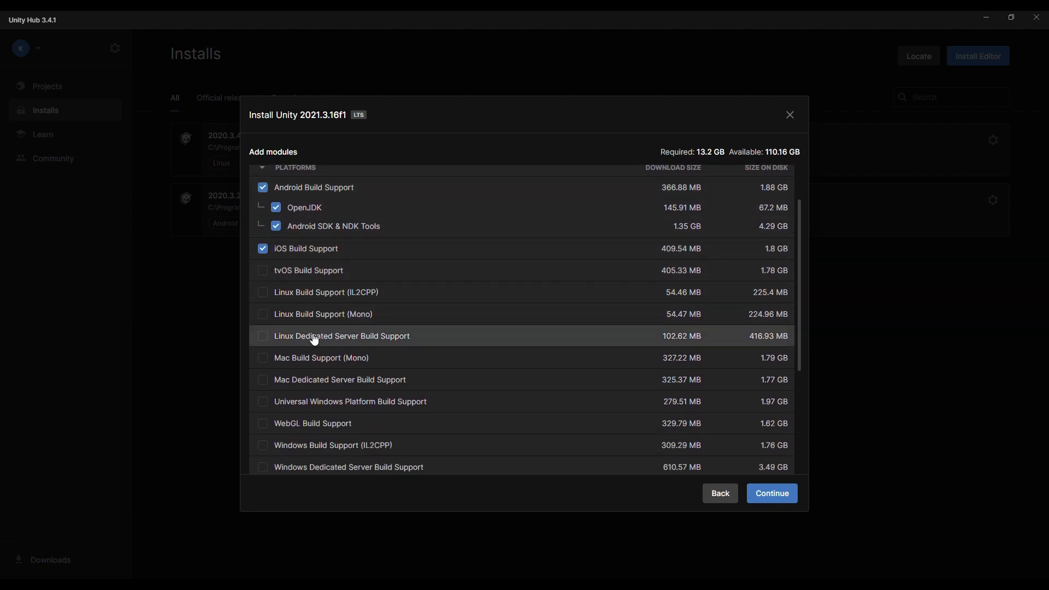
scroll(314, 336, "down", 1)
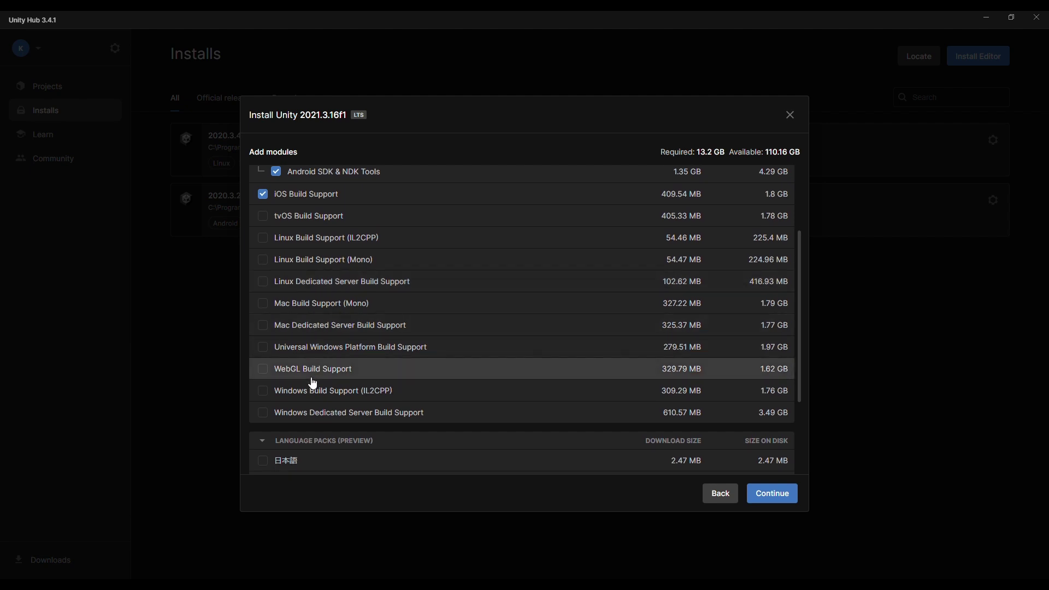
left_click(264, 370)
scroll(320, 237, "up", 1)
scroll(321, 237, "down", 1)
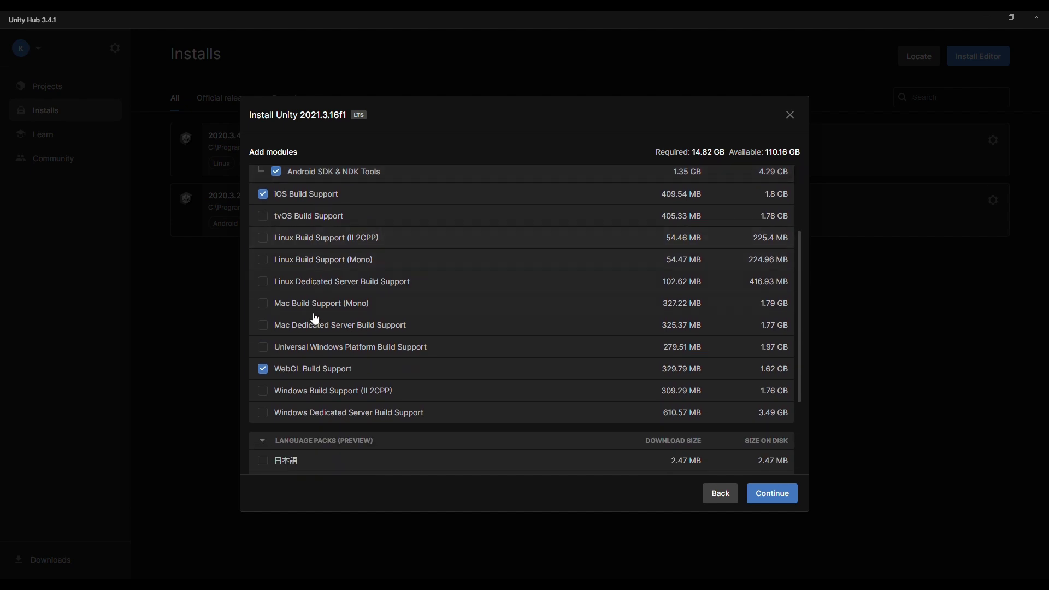
scroll(377, 401, "down", 1)
Step: Accept the Android SDK license terms, then back out and close the installer without installing
left_click(782, 502)
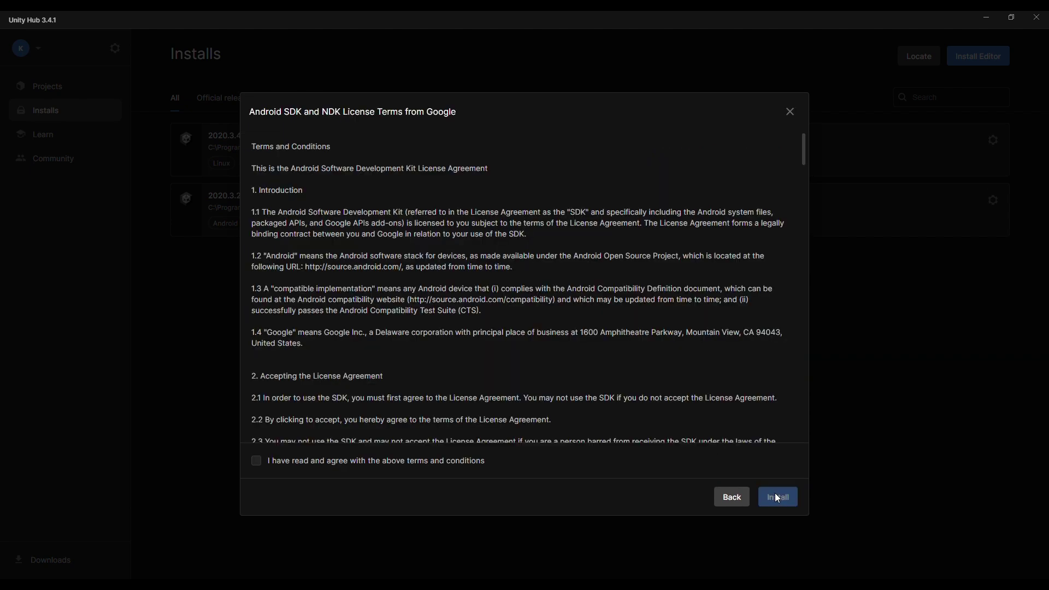
scroll(391, 431, "down", 5)
left_click(382, 462)
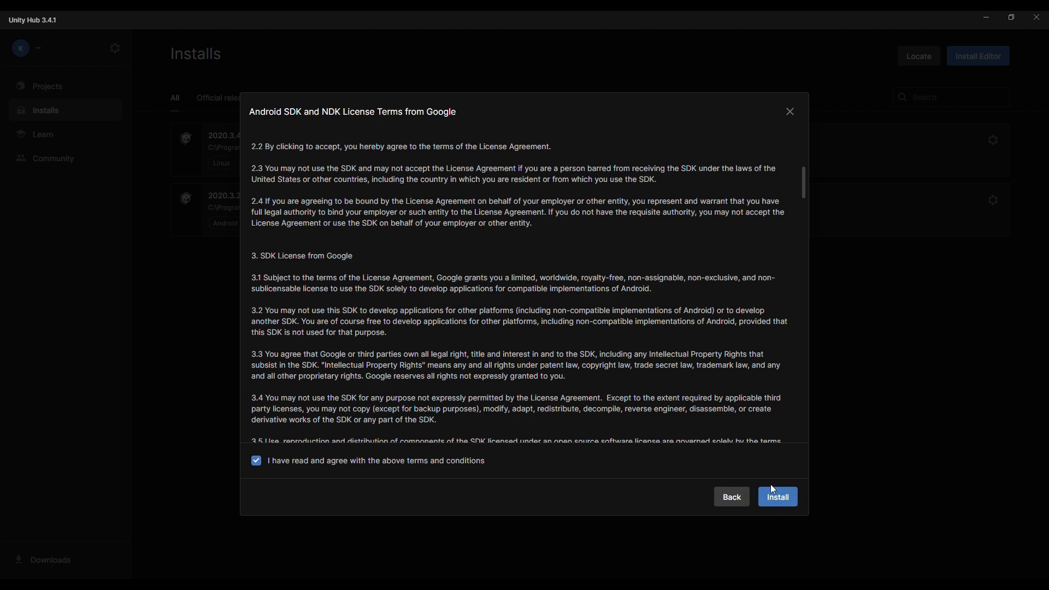
left_click(729, 496)
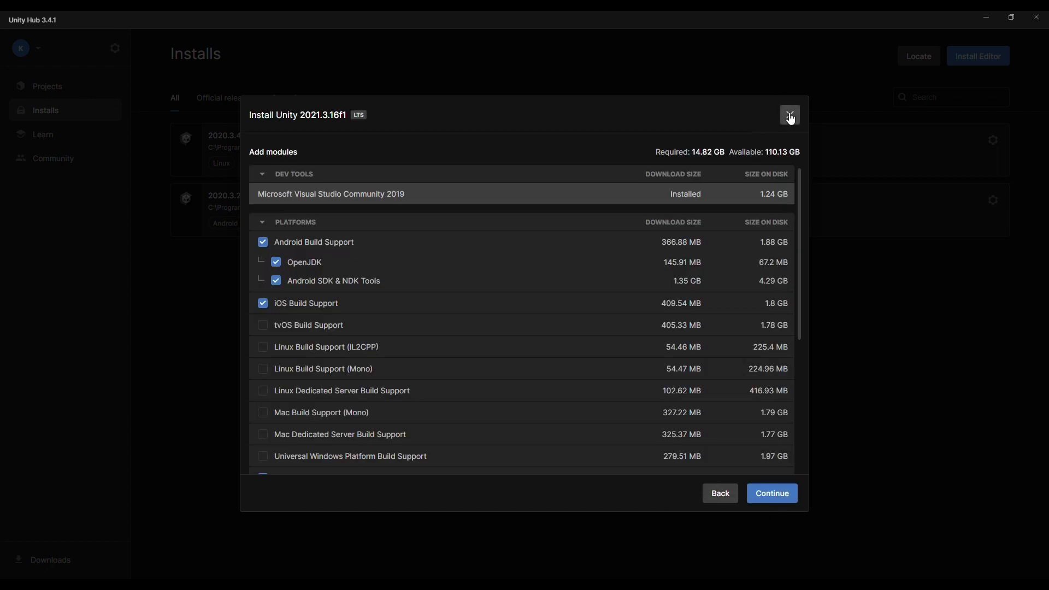
left_click(790, 112)
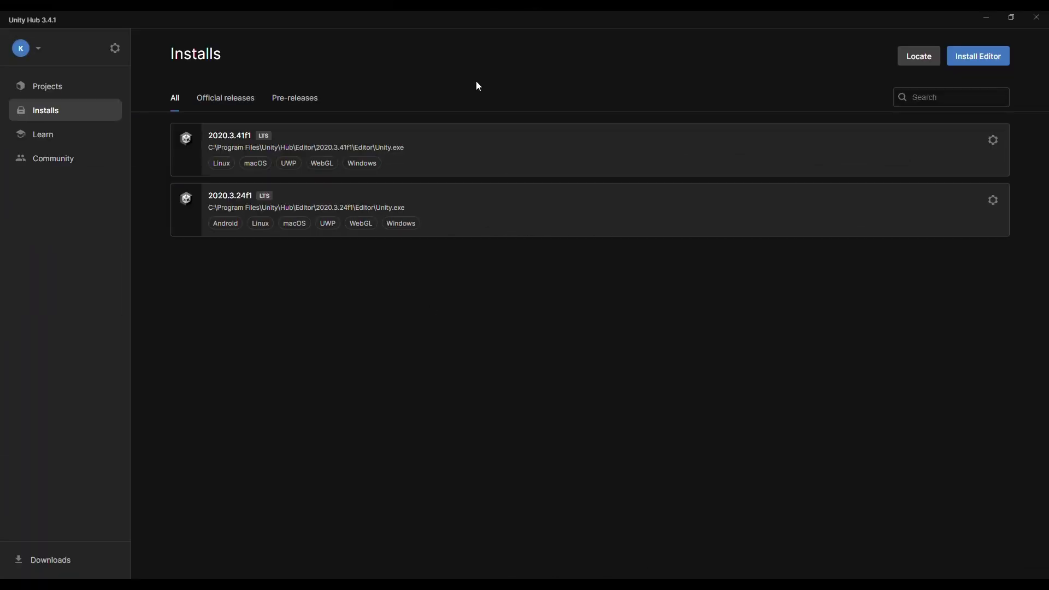
Step: Start a new project from Projects and settle on the 2D Core template after comparing 3D
left_click(76, 94)
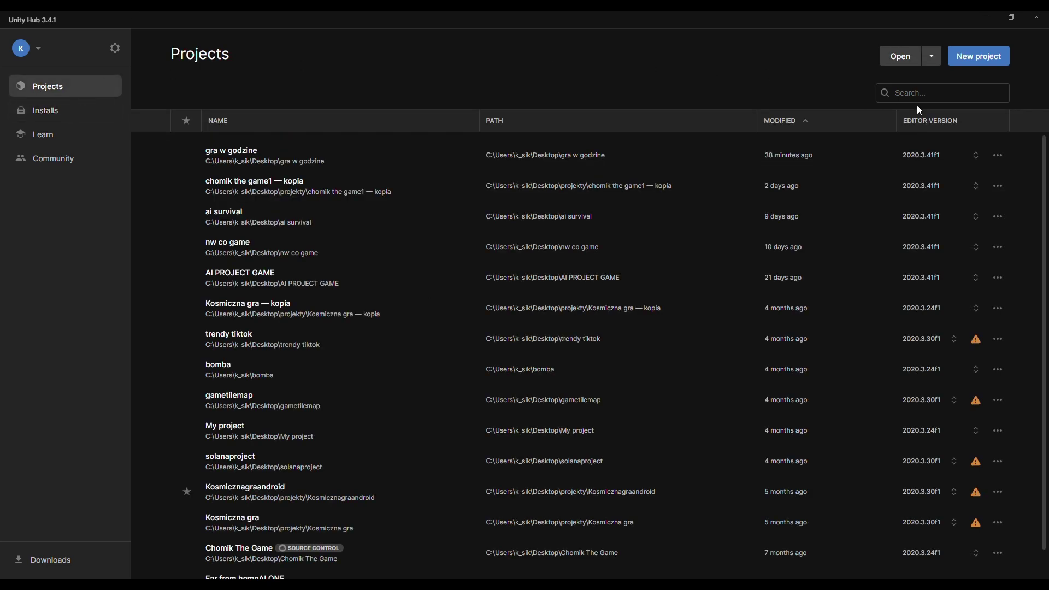
left_click(977, 57)
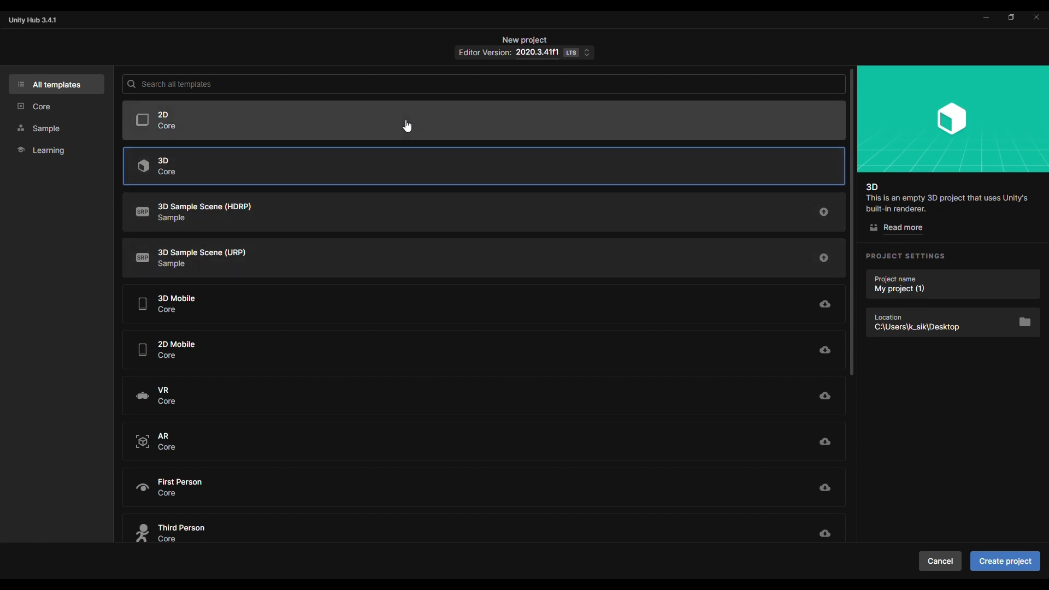
left_click(404, 119)
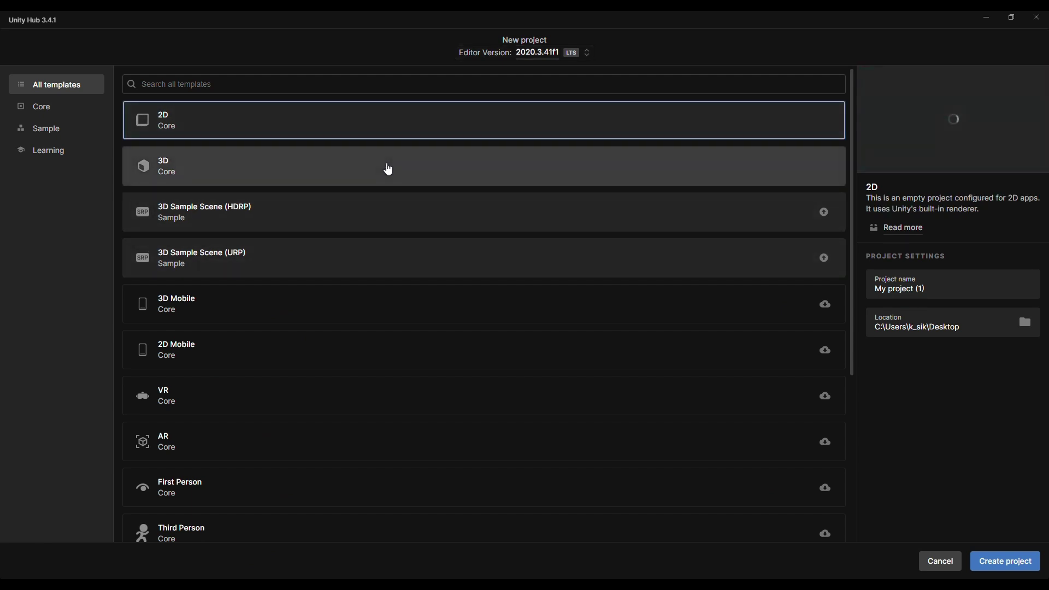
left_click(386, 166)
left_click(369, 126)
left_click(376, 162)
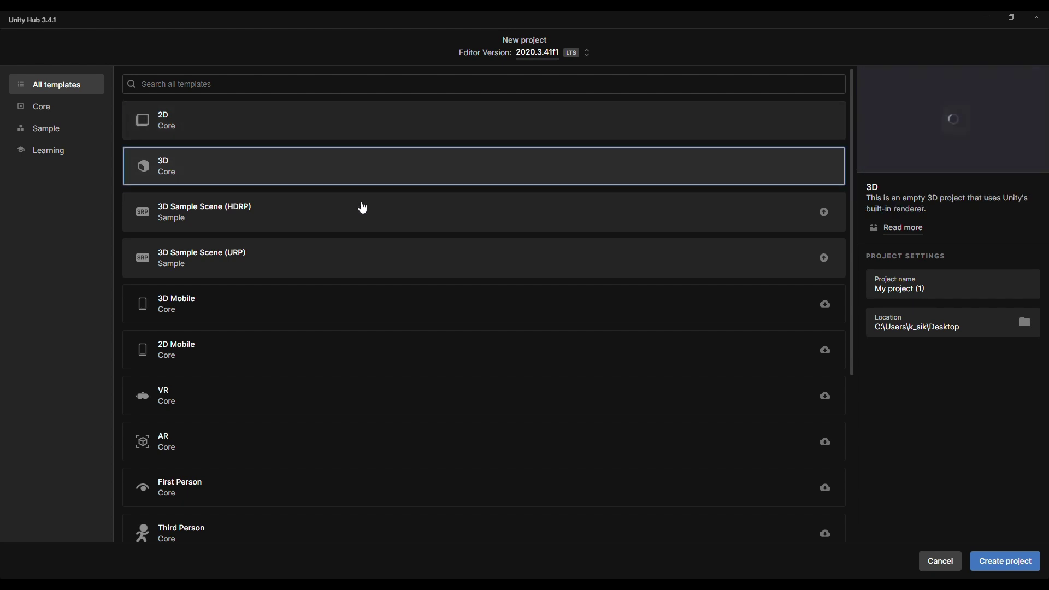
left_click(383, 134)
left_click(382, 152)
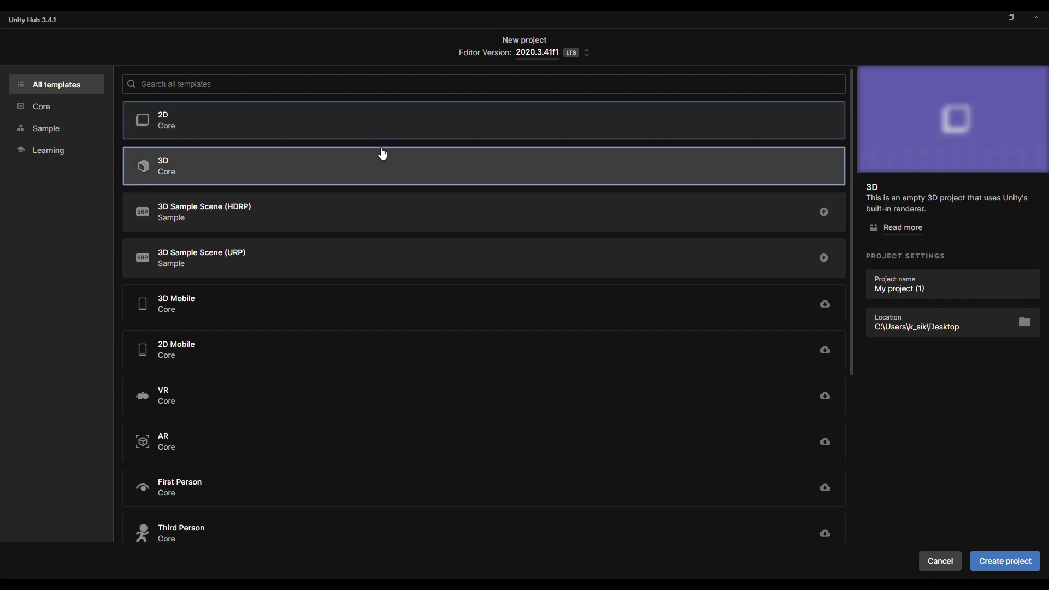
left_click(382, 135)
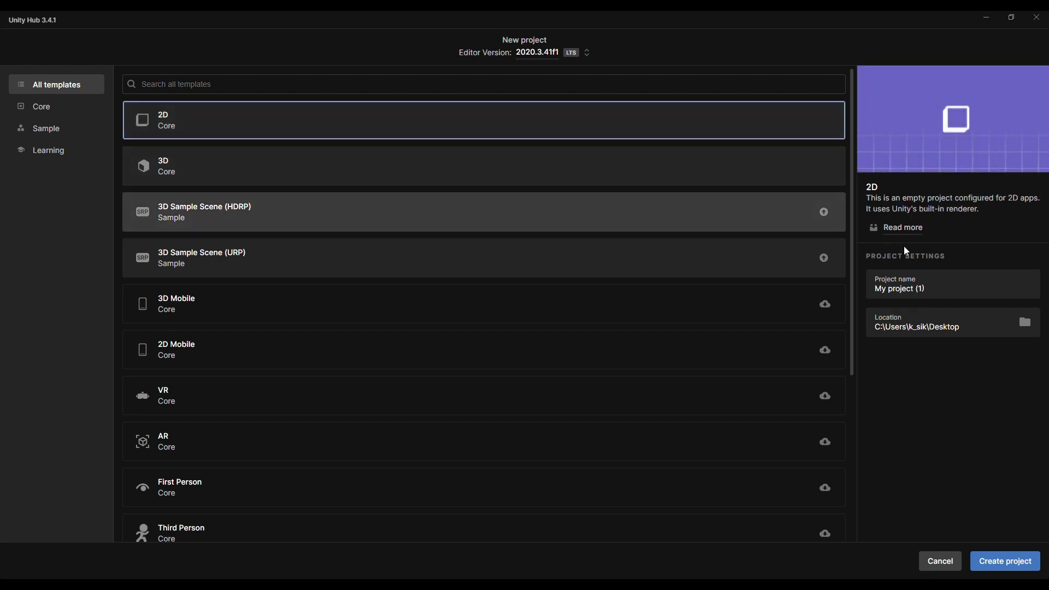